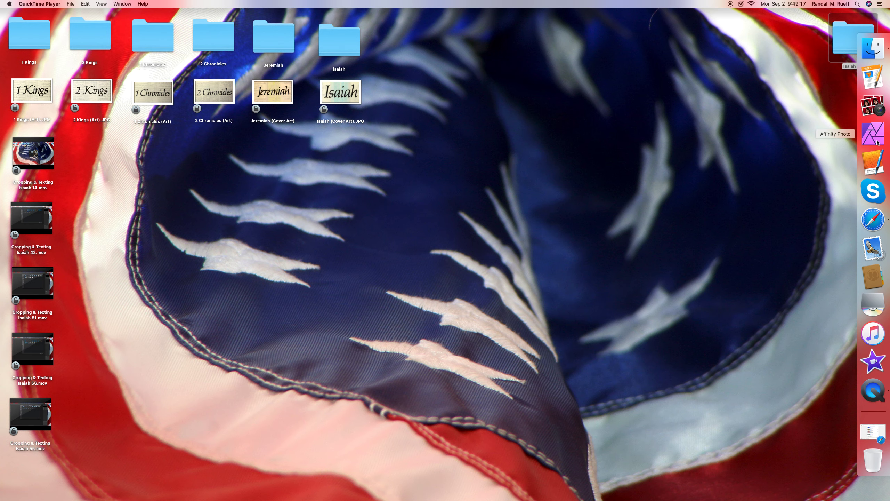
Step: Launch Affinity Photo and open Isaiah 45 (A) and (B) from the Desktop's Isaiah 45 folder
{"action": "left_click", "coordinate": [873, 134]}
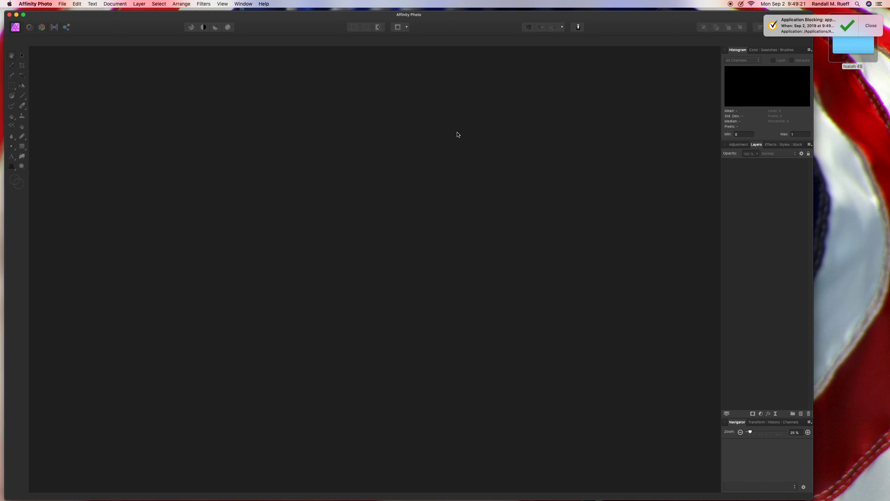
{"action": "left_click", "coordinate": [62, 4]}
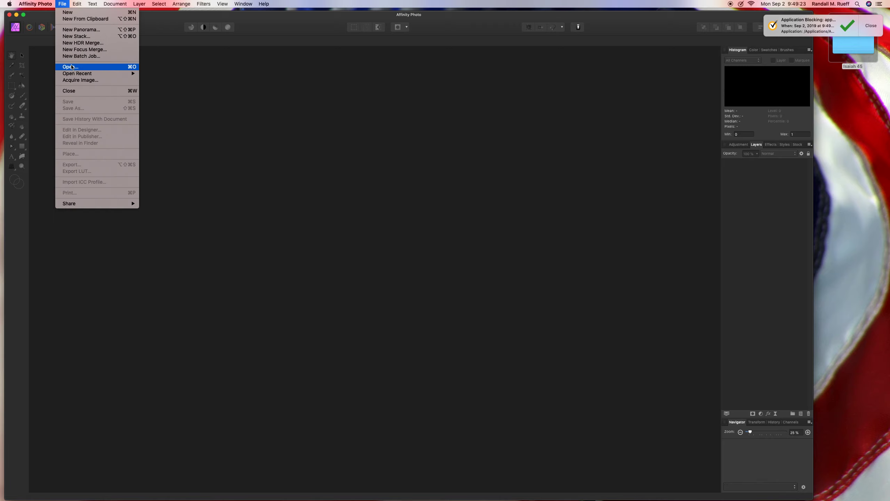
{"action": "left_click", "coordinate": [71, 67]}
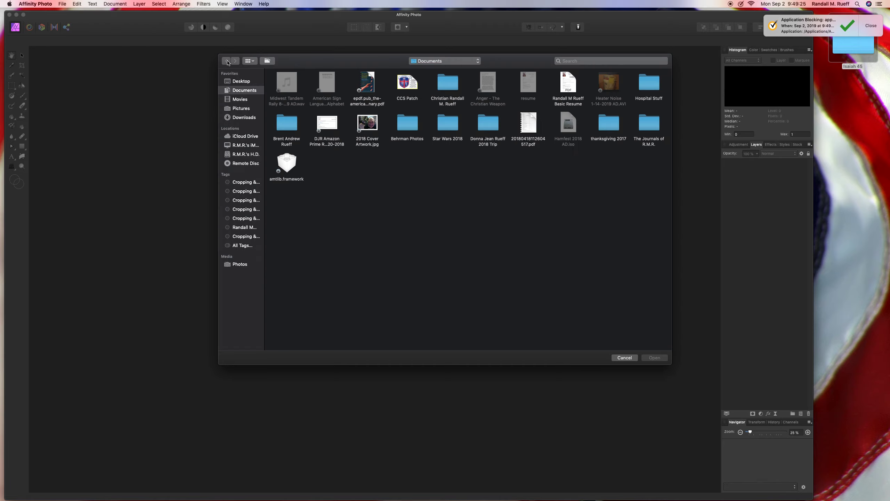
{"action": "left_click", "coordinate": [245, 82]}
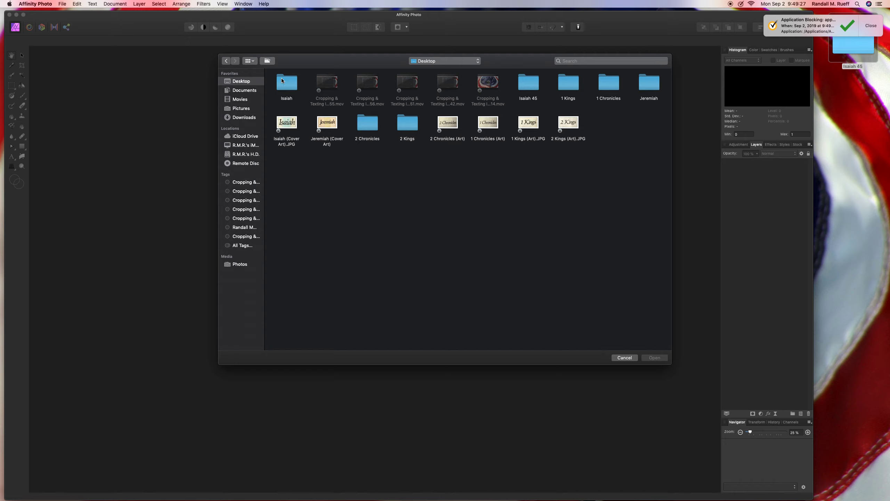
{"action": "double_click", "coordinate": [534, 86]}
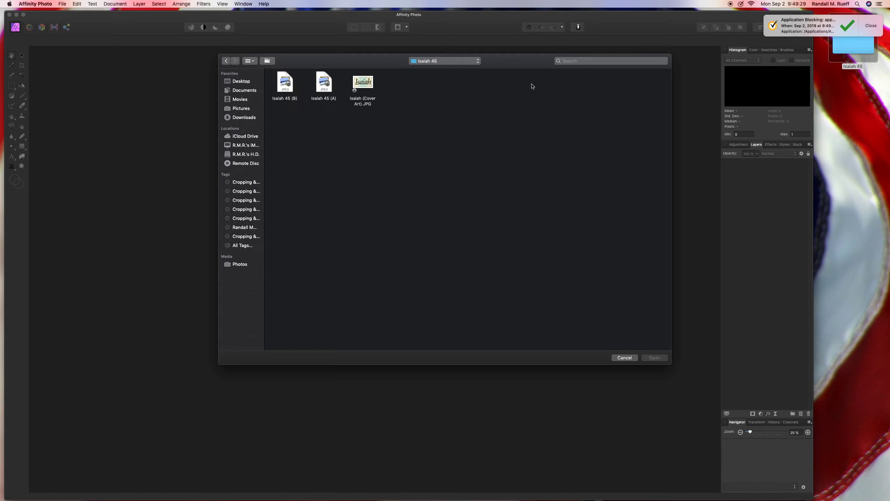
{"action": "left_click_drag", "start_coordinate": [287, 113], "coordinate": [345, 77]}
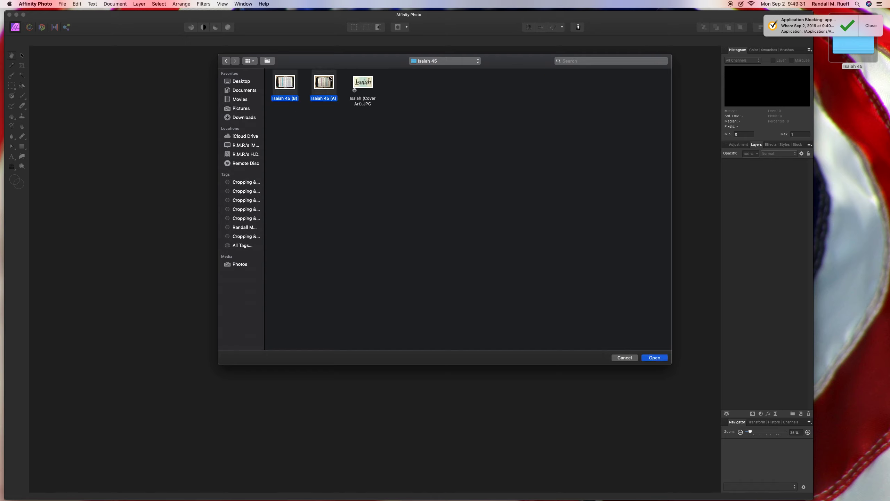
{"action": "key", "text": "Return"}
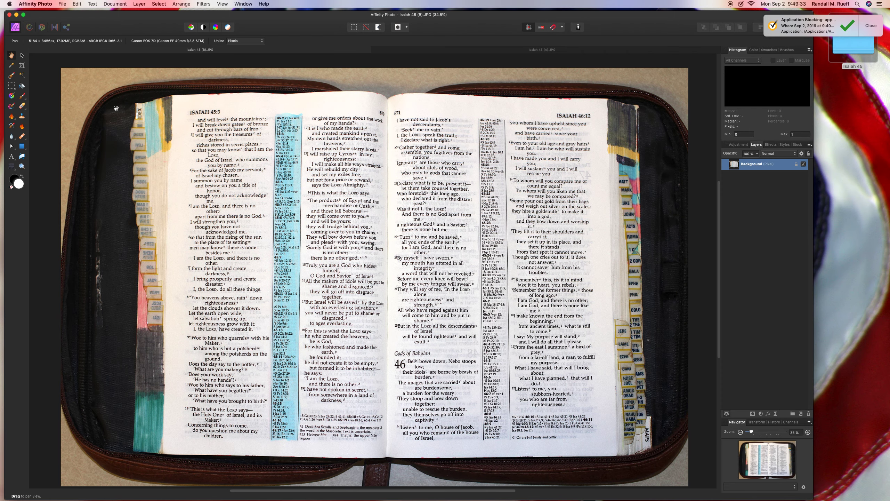
Step: Crop Isaiah 45 (B) to 16:9 over the left side, then save it flattened
{"action": "left_click", "coordinate": [21, 66]}
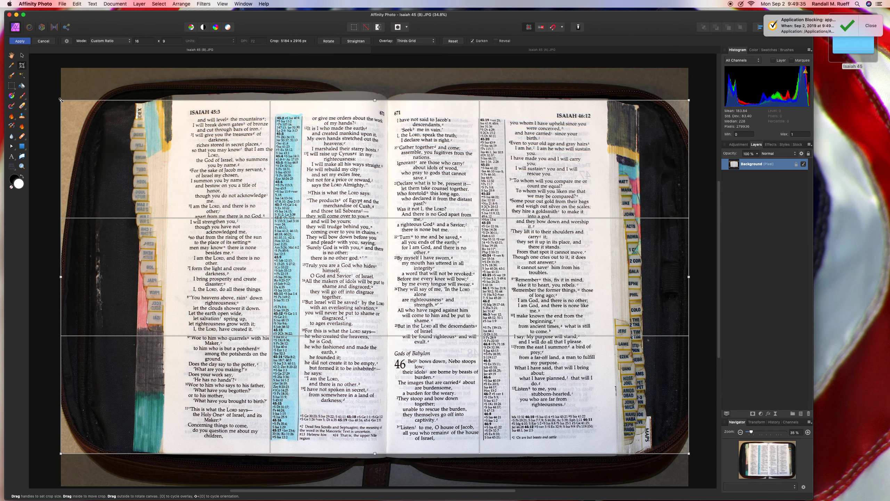
{"action": "left_click_drag", "start_coordinate": [61, 100], "coordinate": [68, 105]}
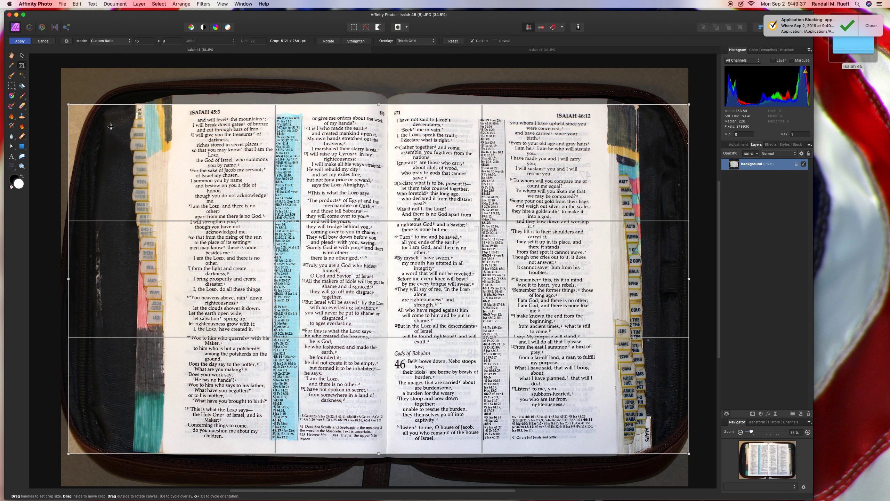
{"action": "left_click_drag", "start_coordinate": [688, 453], "coordinate": [674, 444]}
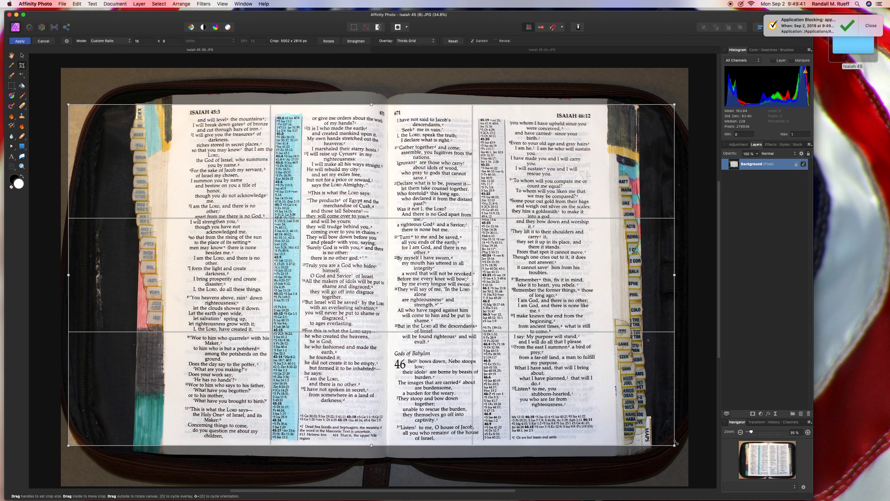
{"action": "left_click_drag", "start_coordinate": [616, 350], "coordinate": [454, 350]}
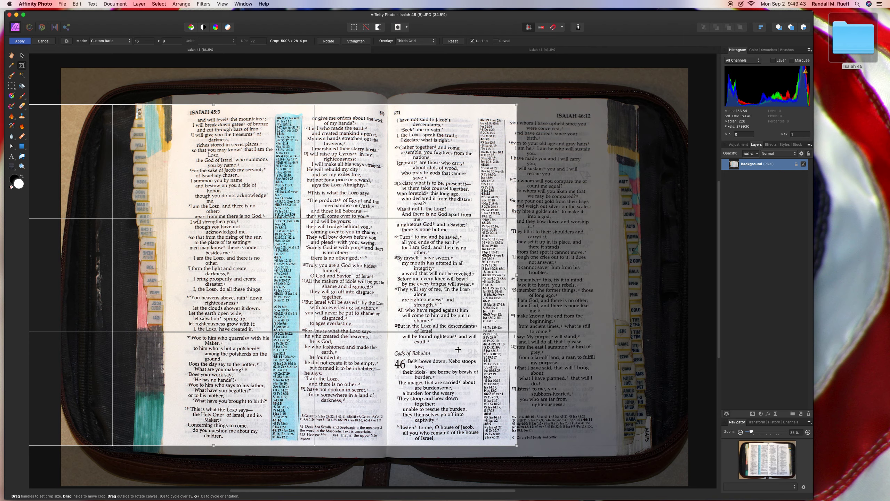
{"action": "left_click_drag", "start_coordinate": [454, 351], "coordinate": [457, 351]}
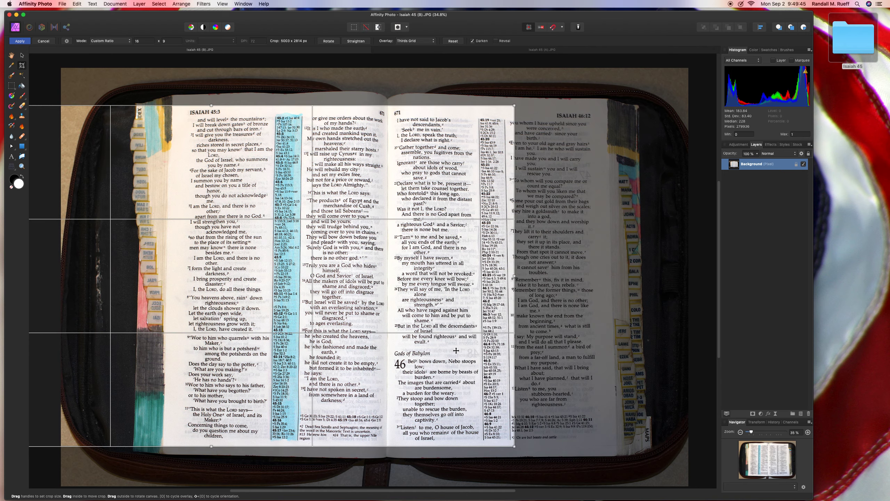
{"action": "key", "text": "Return"}
{"action": "key", "text": "super+s"}
{"action": "left_click", "coordinate": [407, 160]}
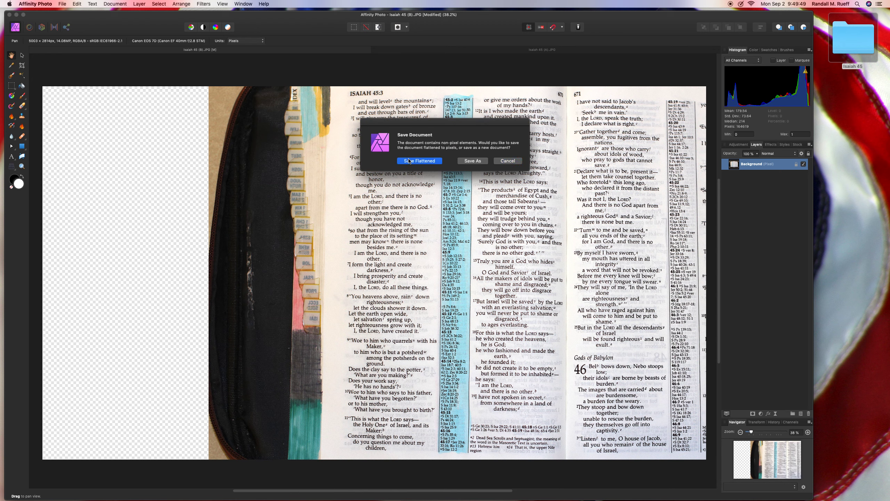
Step: Draw a rectangle from the image's top-left corner down to the left page's edge
{"action": "left_click", "coordinate": [24, 149]}
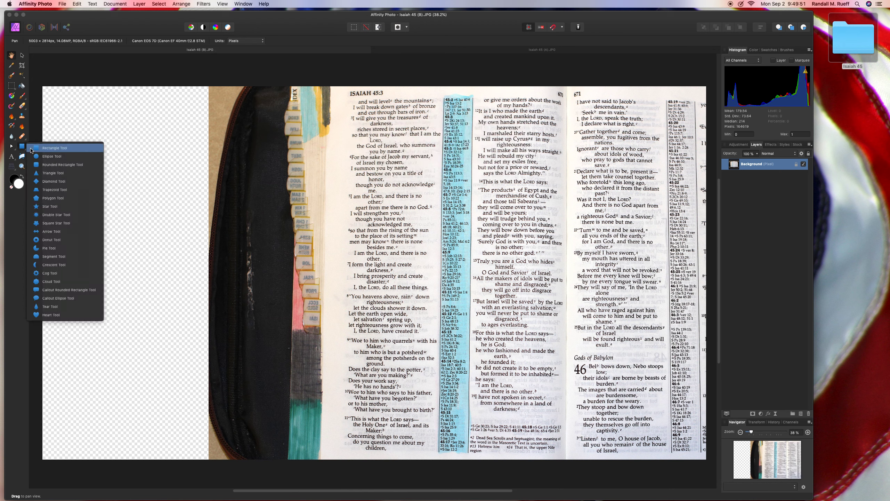
{"action": "left_click_drag", "start_coordinate": [39, 82], "coordinate": [322, 434]}
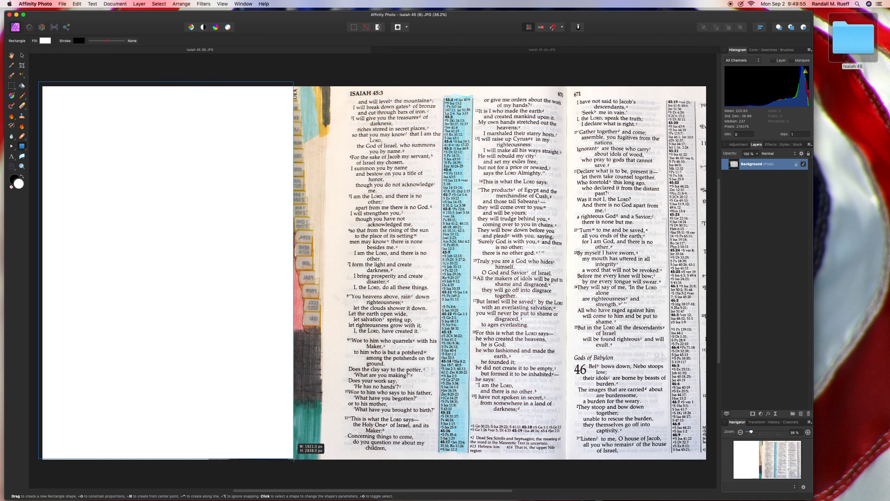
{"action": "mouse_move", "coordinate": [323, 434]}
{"action": "left_mouse_down"}
{"action": "mouse_move", "coordinate": [279, 462]}
{"action": "mouse_move", "coordinate": [340, 461]}
{"action": "left_mouse_up"}
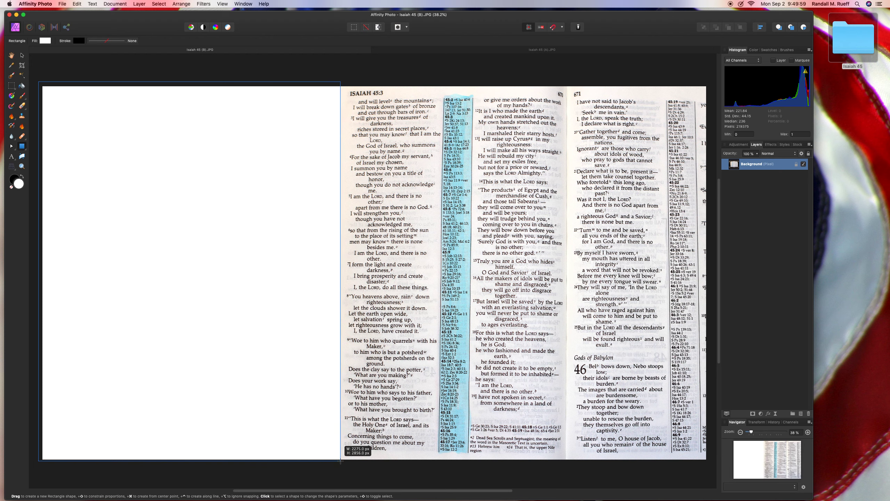
{"action": "left_click_drag", "start_coordinate": [339, 461], "coordinate": [339, 461]}
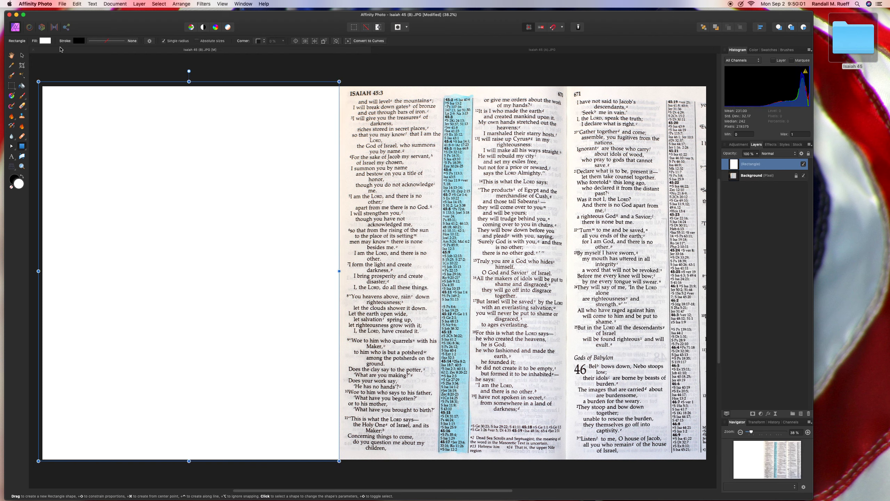
Step: Fill the rectangle bright green
{"action": "left_click", "coordinate": [44, 41]}
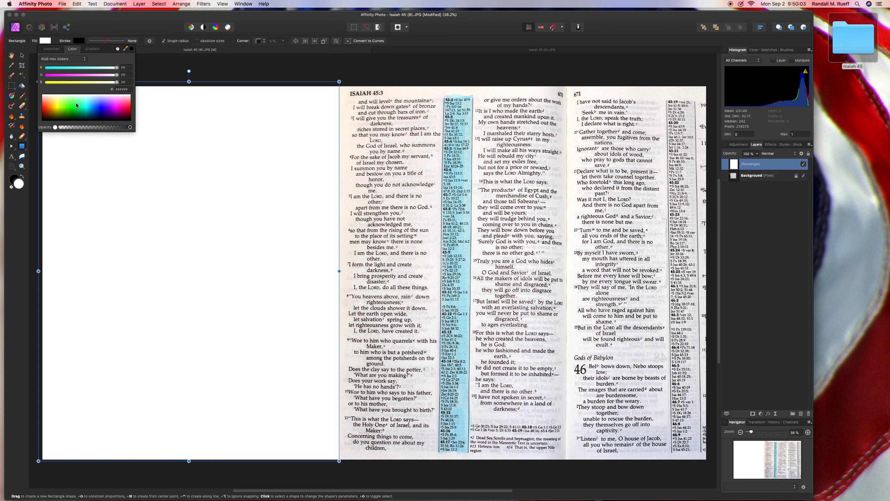
{"action": "left_click", "coordinate": [70, 110]}
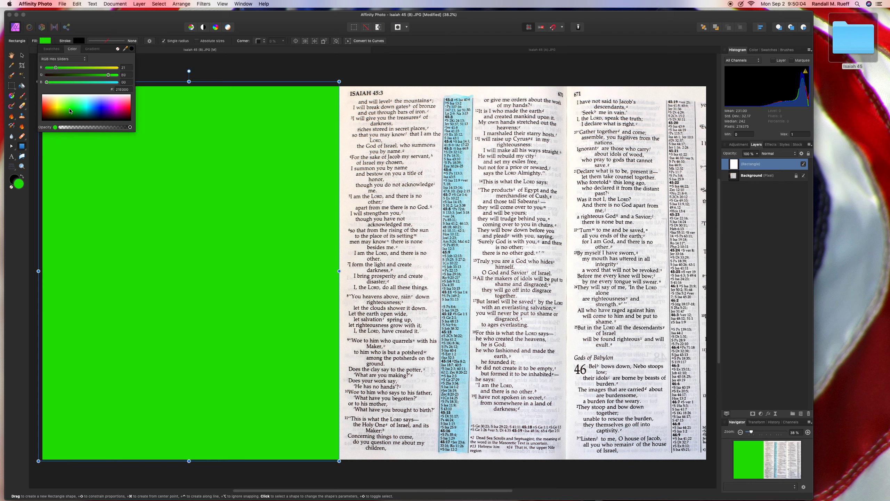
{"action": "left_click", "coordinate": [150, 62]}
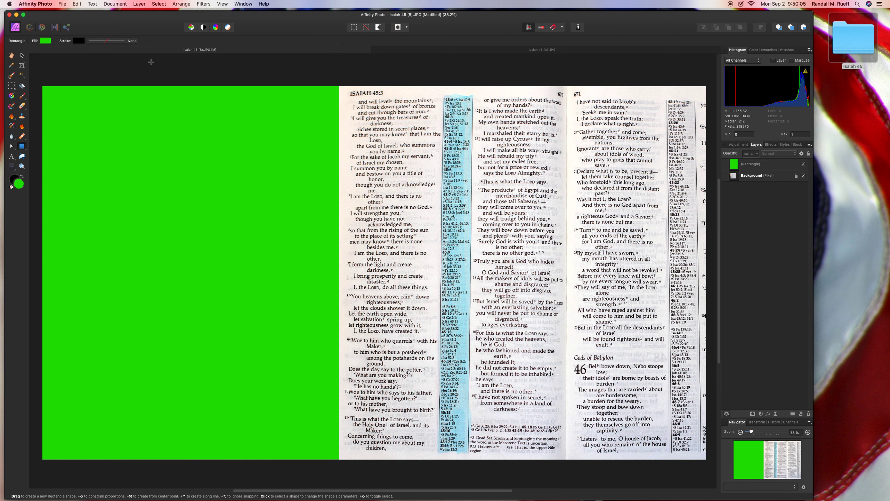
{"action": "left_click", "coordinate": [11, 156]}
Step: Add large artistic text 'Isaiah 45' with a second line '1 -' on the green panel
{"action": "left_click_drag", "start_coordinate": [62, 165], "coordinate": [95, 181]}
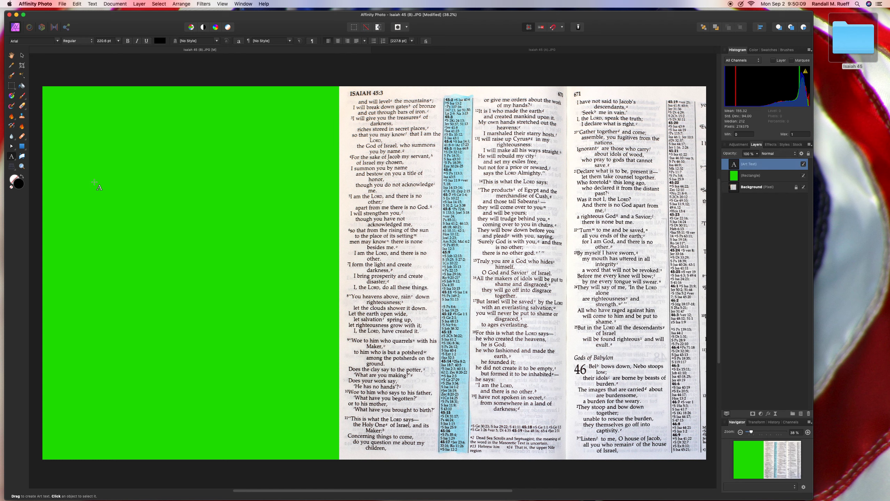
{"action": "type", "text": "Isaiah 45"}
{"action": "key", "text": "Return"}
{"action": "type", "text": "1 -"}
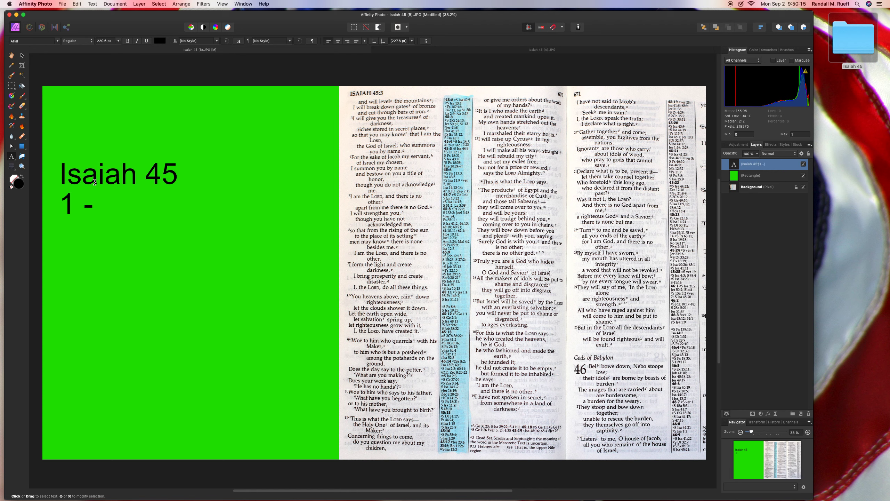
Step: Adjust the green panel's right edge so it lines up with the page edge
{"action": "left_click", "coordinate": [21, 55]}
{"action": "left_click", "coordinate": [305, 250]}
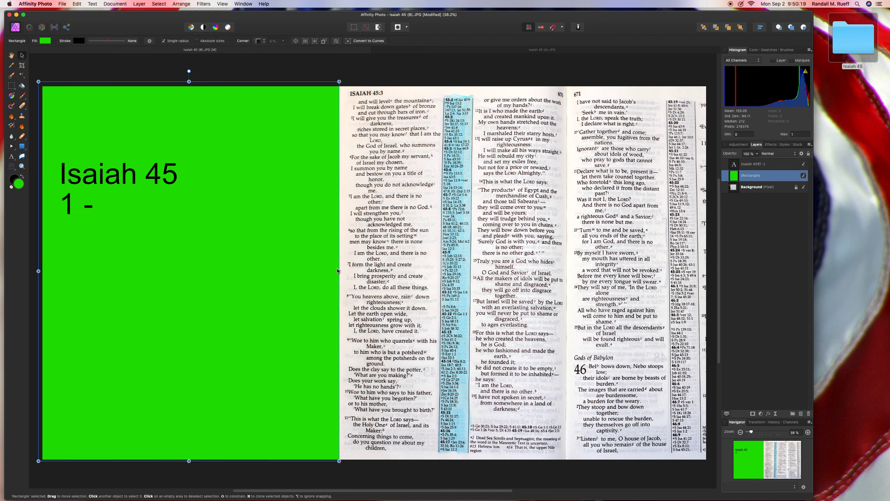
{"action": "left_click_drag", "start_coordinate": [339, 270], "coordinate": [302, 270]}
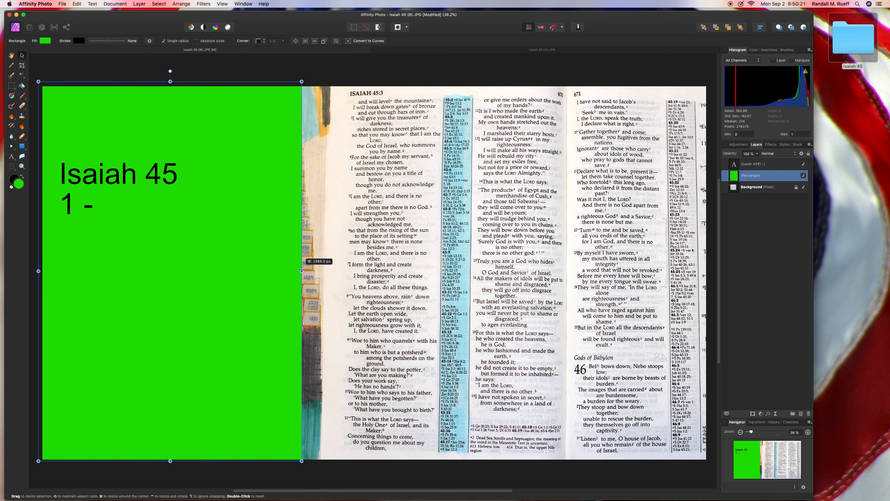
{"action": "left_click_drag", "start_coordinate": [301, 271], "coordinate": [340, 271]}
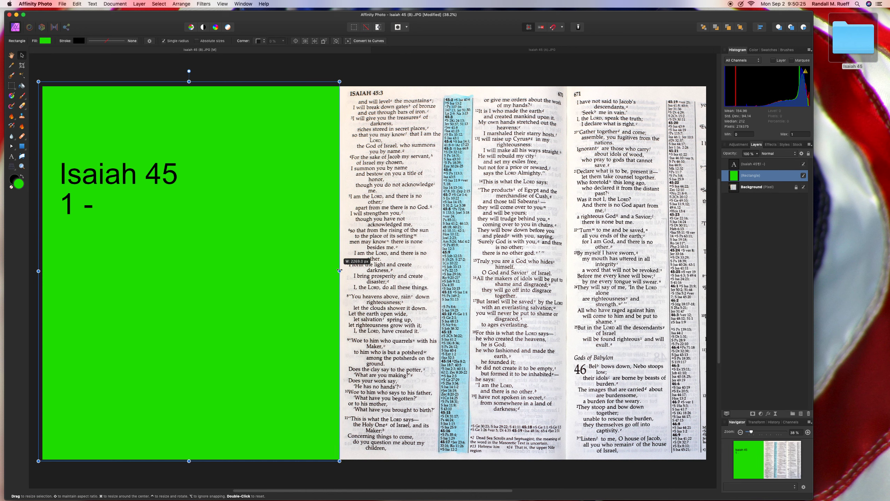
{"action": "left_click_drag", "start_coordinate": [340, 271], "coordinate": [338, 270]}
{"action": "left_click", "coordinate": [412, 53]}
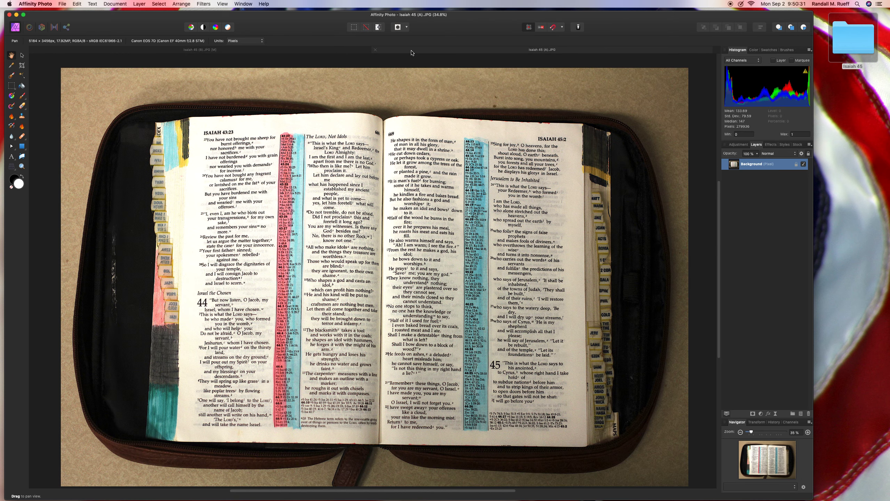
Step: Change the title's second line to '2 - 25'
{"action": "left_click", "coordinate": [349, 53]}
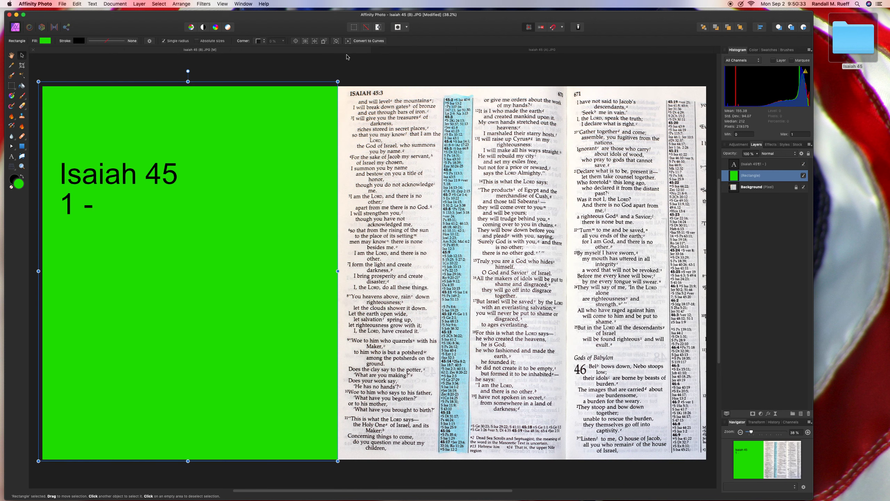
{"action": "key", "text": "t"}
{"action": "left_click", "coordinate": [74, 206]}
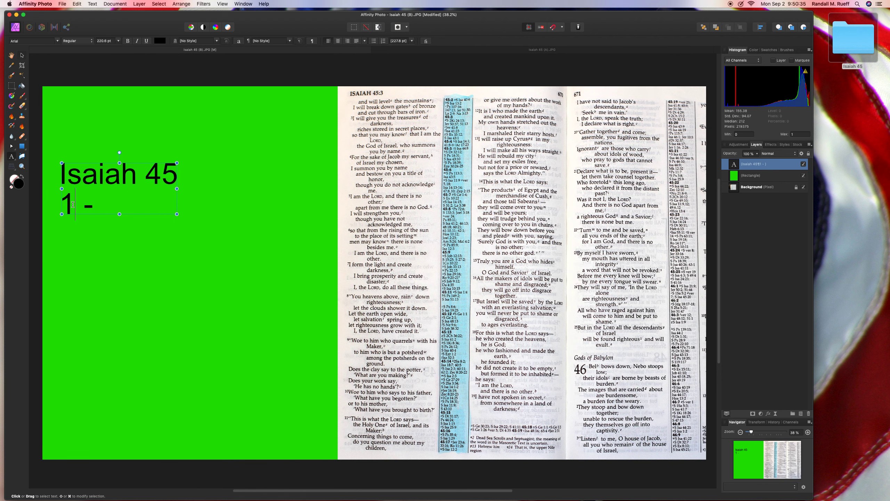
{"action": "key", "text": "BackSpace"}
{"action": "type", "text": "2"}
{"action": "left_click", "coordinate": [95, 206]}
{"action": "type", "text": "25"}
{"action": "key", "text": "Escape"}
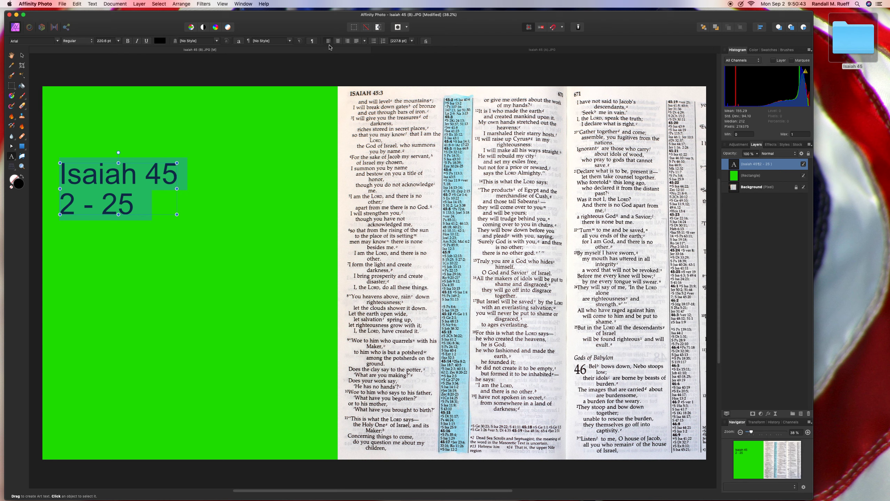
Step: Centre the title lines, make them white, and move the title lower on the panel
{"action": "left_click", "coordinate": [338, 40]}
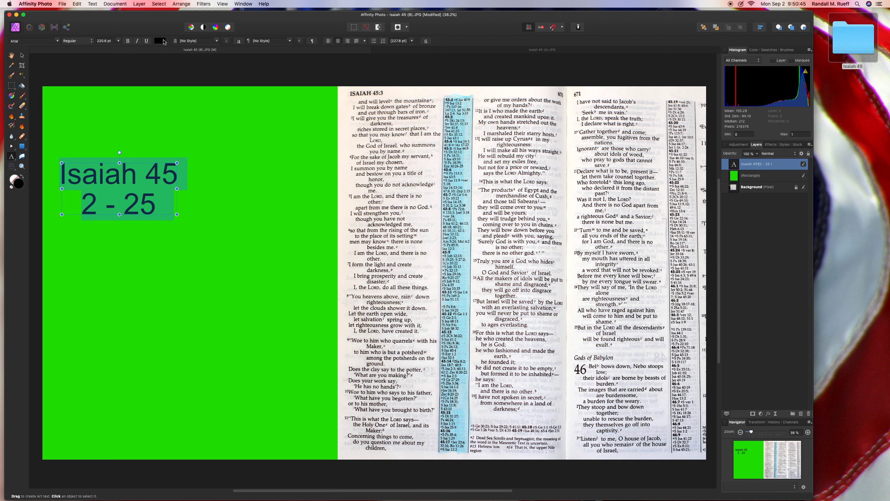
{"action": "left_click", "coordinate": [164, 42]}
{"action": "left_click", "coordinate": [179, 94]}
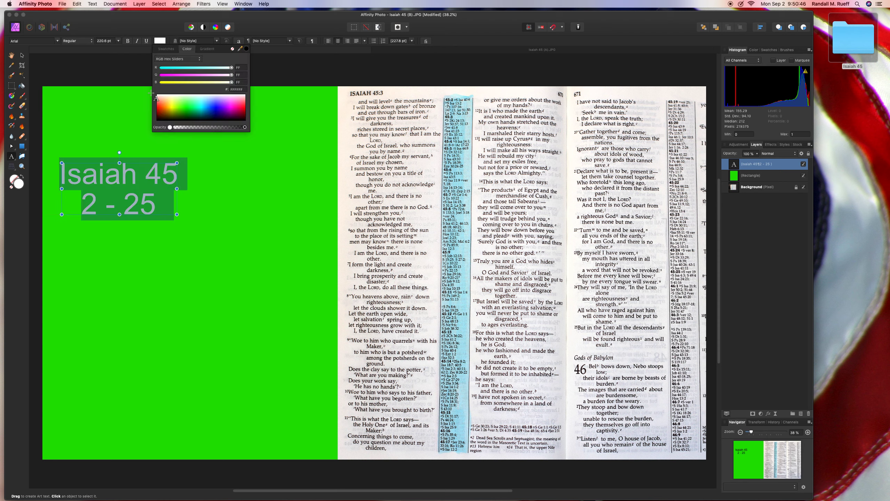
{"action": "left_click", "coordinate": [22, 55]}
{"action": "mouse_move", "coordinate": [161, 210]}
{"action": "left_mouse_down"}
{"action": "mouse_move", "coordinate": [153, 208]}
{"action": "mouse_move", "coordinate": [313, 299]}
{"action": "mouse_move", "coordinate": [306, 296]}
{"action": "left_mouse_up"}
{"action": "left_click_drag", "start_coordinate": [247, 219], "coordinate": [254, 260]}
{"action": "left_click", "coordinate": [168, 69]}
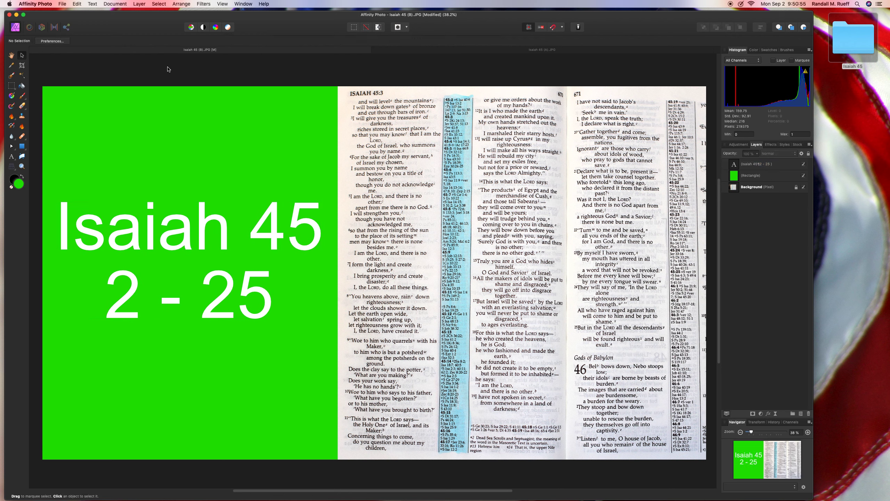
Step: Save the Isaiah 45 (B) image flattened
{"action": "key", "text": "super+s"}
{"action": "left_click", "coordinate": [417, 162]}
{"action": "left_click", "coordinate": [22, 146]}
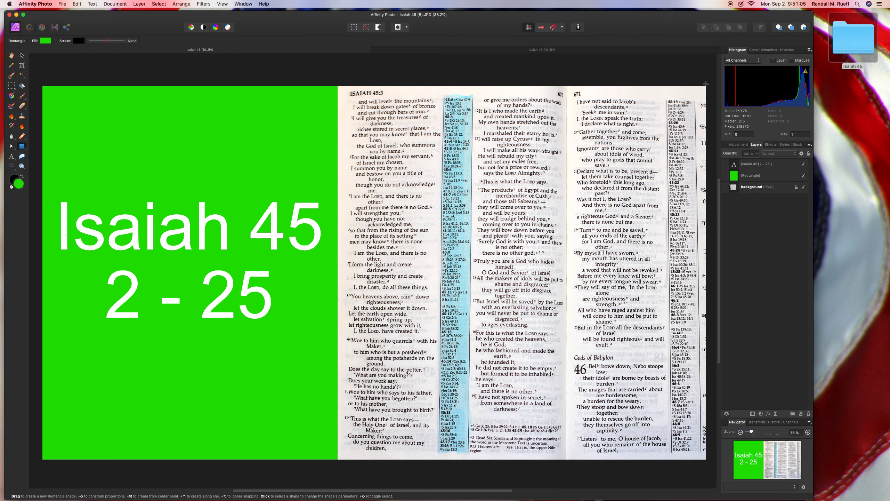
Step: Draw a thin rectangle down the right edge and fill it white
{"action": "left_click_drag", "start_coordinate": [707, 82], "coordinate": [707, 421]}
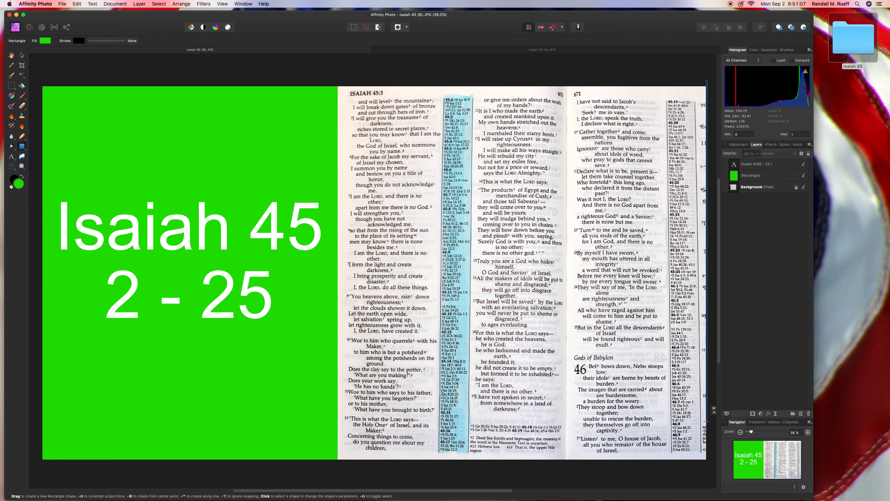
{"action": "left_click_drag", "start_coordinate": [706, 421], "coordinate": [708, 467]}
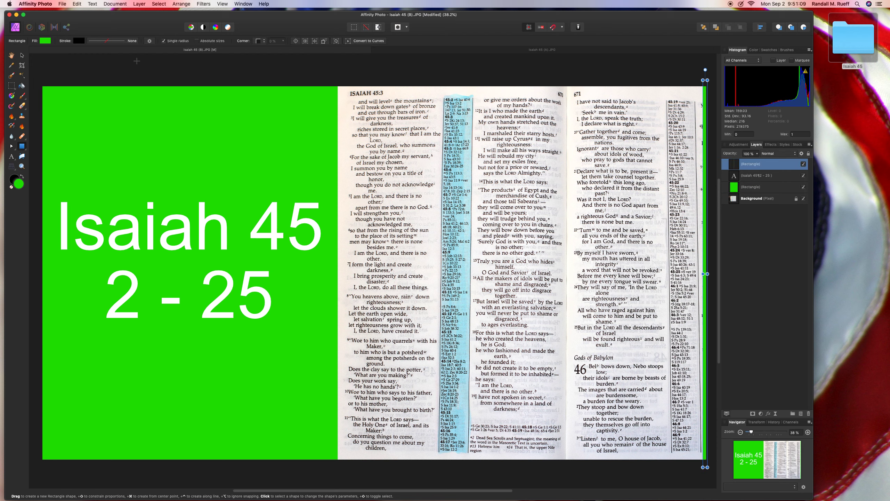
{"action": "left_click", "coordinate": [45, 41]}
{"action": "left_click", "coordinate": [71, 95]}
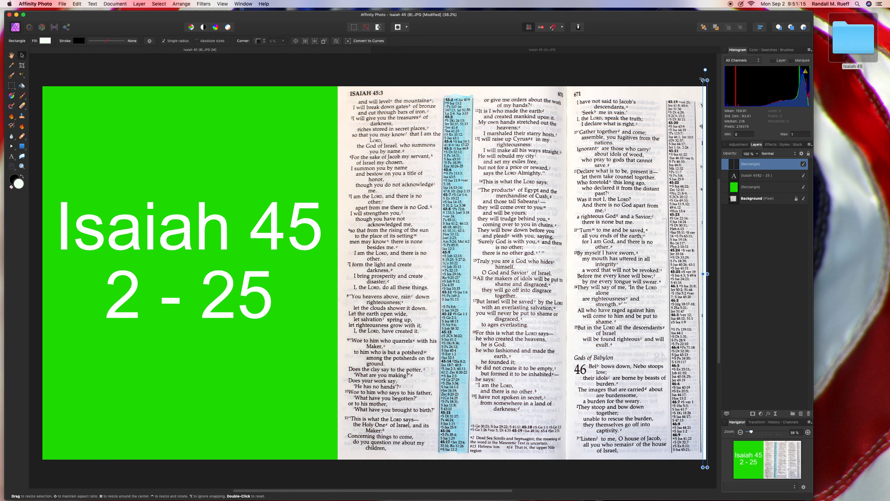
Step: Tilt the white strip about 1.5 degrees and widen it to about 410 px
{"action": "left_click_drag", "start_coordinate": [699, 78], "coordinate": [694, 80]}
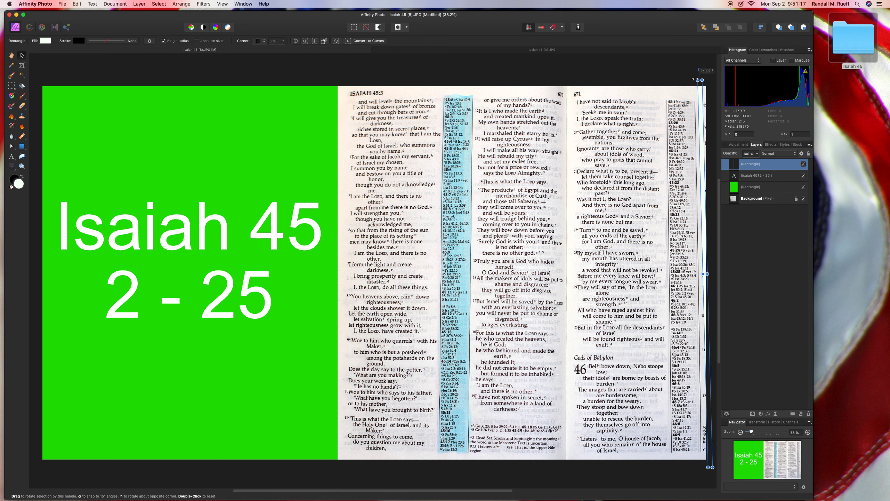
{"action": "left_click_drag", "start_coordinate": [694, 80], "coordinate": [711, 106]}
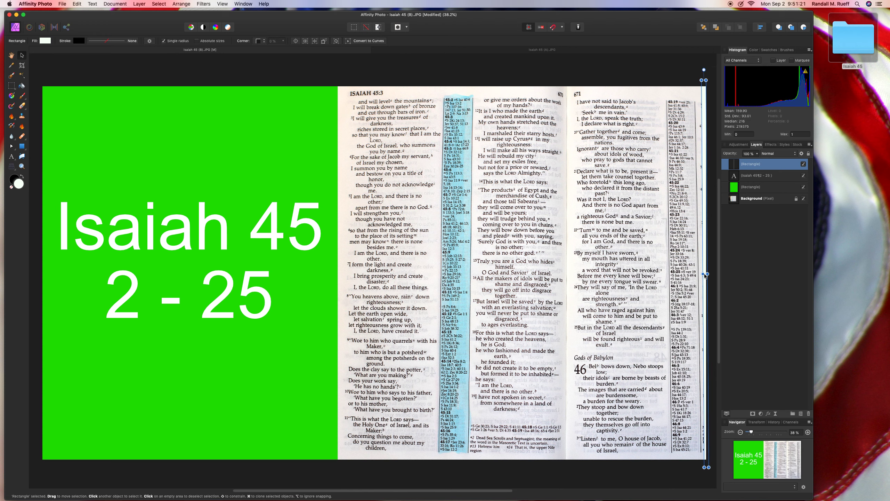
{"action": "left_click_drag", "start_coordinate": [702, 274], "coordinate": [700, 275]}
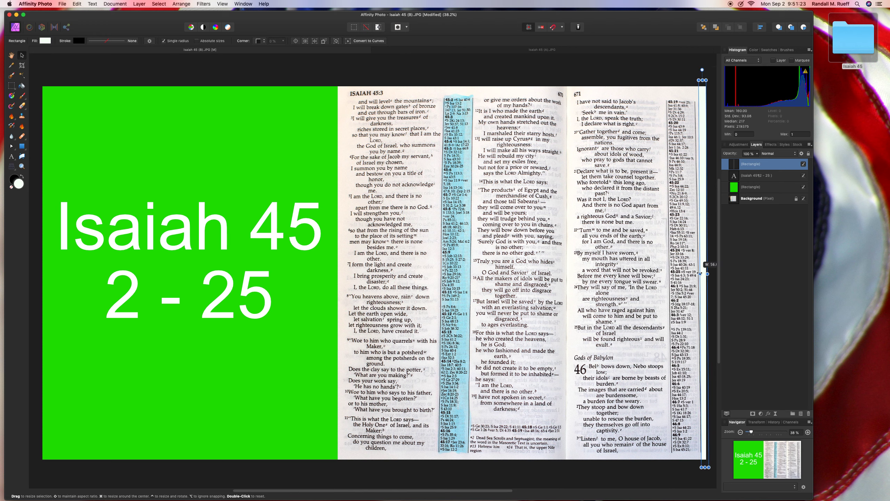
{"action": "left_click_drag", "start_coordinate": [700, 273], "coordinate": [702, 274]}
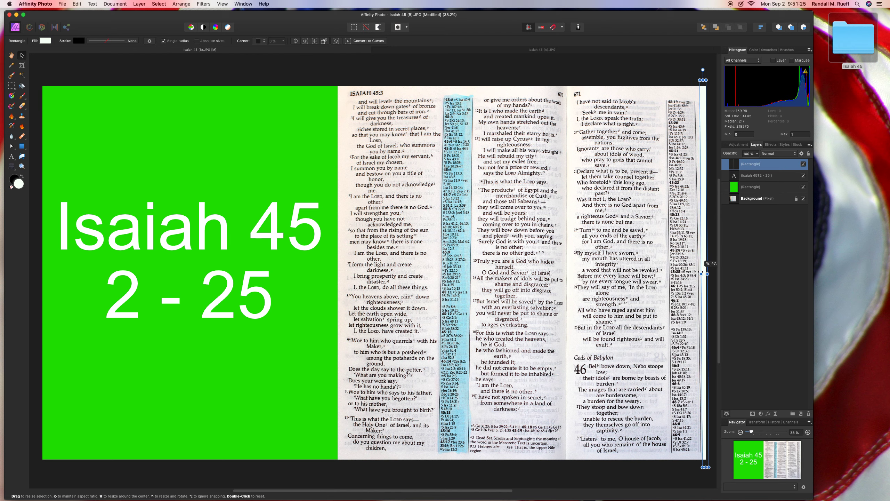
{"action": "mouse_move", "coordinate": [695, 86]}
{"action": "left_mouse_down"}
{"action": "mouse_move", "coordinate": [708, 94]}
{"action": "mouse_move", "coordinate": [709, 80]}
{"action": "left_mouse_up"}
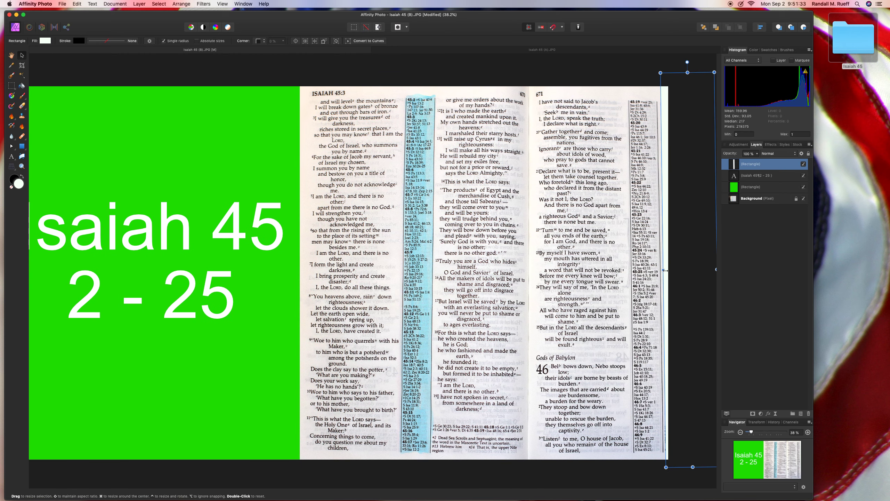
{"action": "left_click_drag", "start_coordinate": [663, 270], "coordinate": [664, 271]}
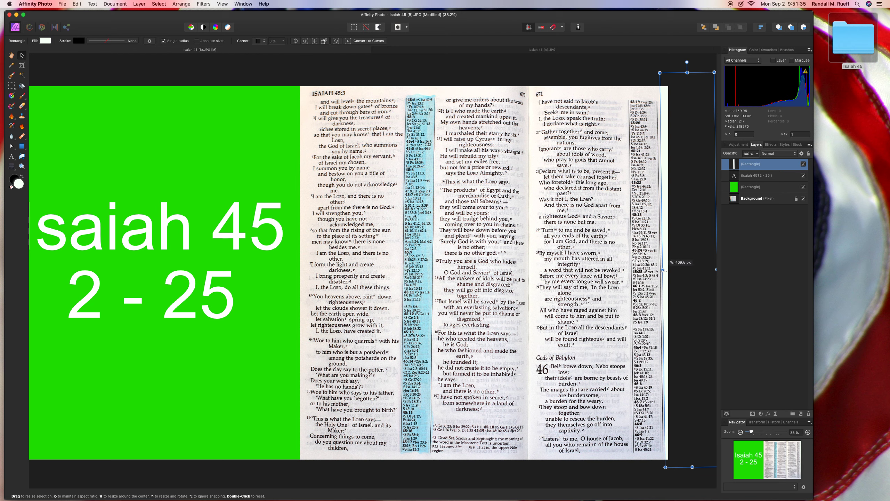
{"action": "left_click_drag", "start_coordinate": [645, 174], "coordinate": [648, 73]}
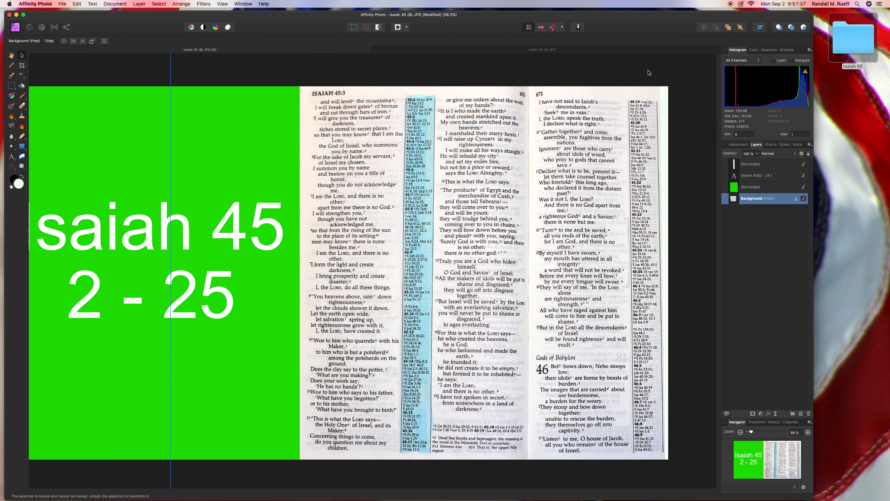
{"action": "key", "text": "super+s"}
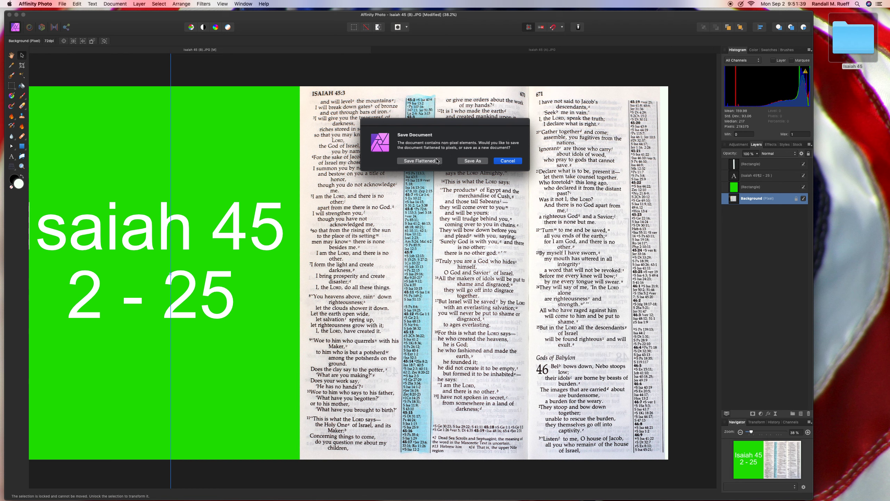
Step: Save Isaiah 45 (B) flattened and close its document
{"action": "left_click", "coordinate": [437, 161]}
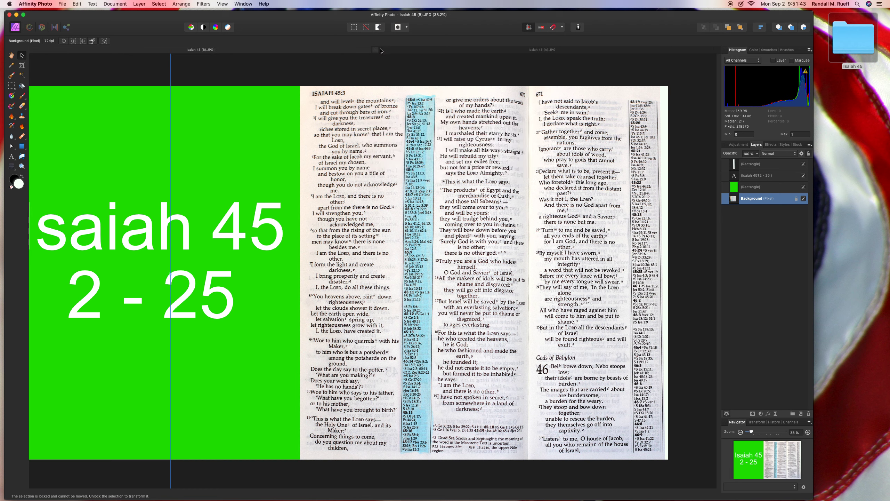
{"action": "left_click", "coordinate": [34, 50]}
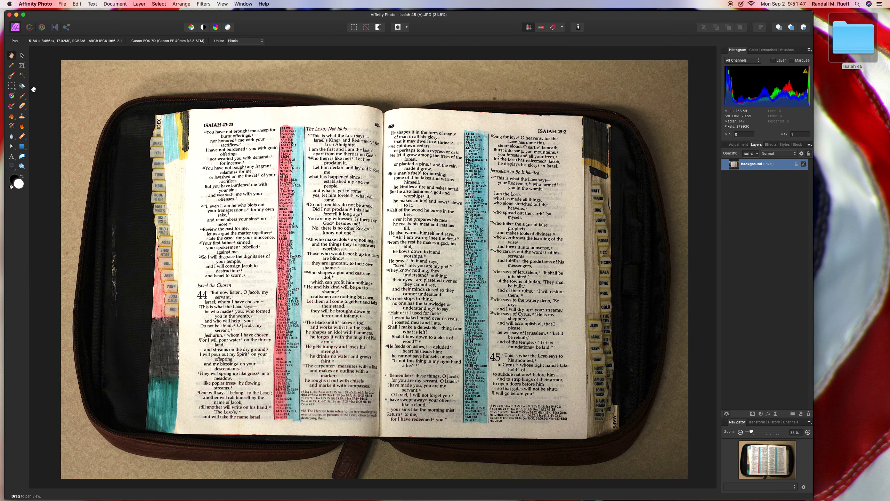
Step: Crop Isaiah 45 (A) to a 764 x 419 px close-up of verse 45:1 and save it
{"action": "left_click", "coordinate": [22, 66]}
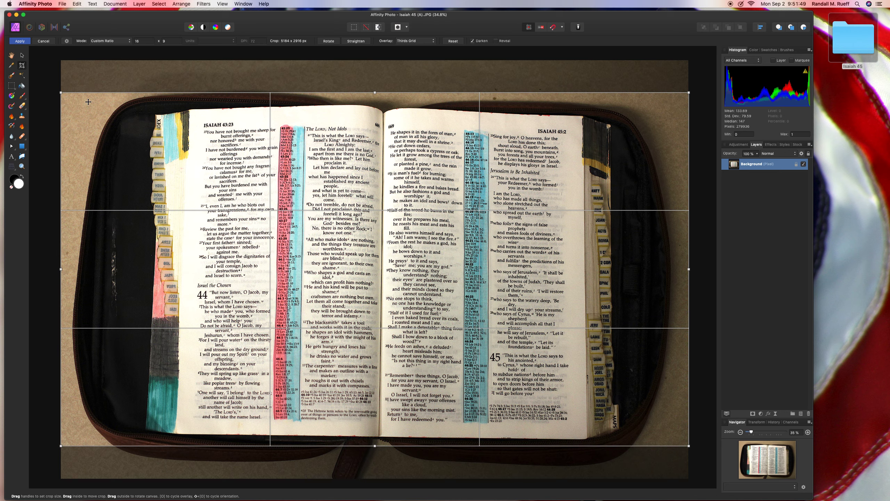
{"action": "left_click_drag", "start_coordinate": [60, 92], "coordinate": [557, 371]}
{"action": "left_click_drag", "start_coordinate": [647, 409], "coordinate": [575, 387]}
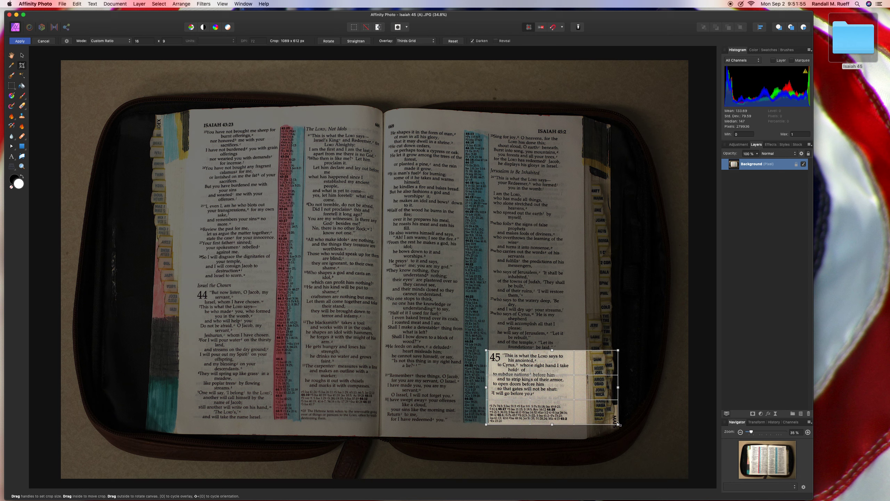
{"action": "left_click_drag", "start_coordinate": [618, 424], "coordinate": [576, 400]}
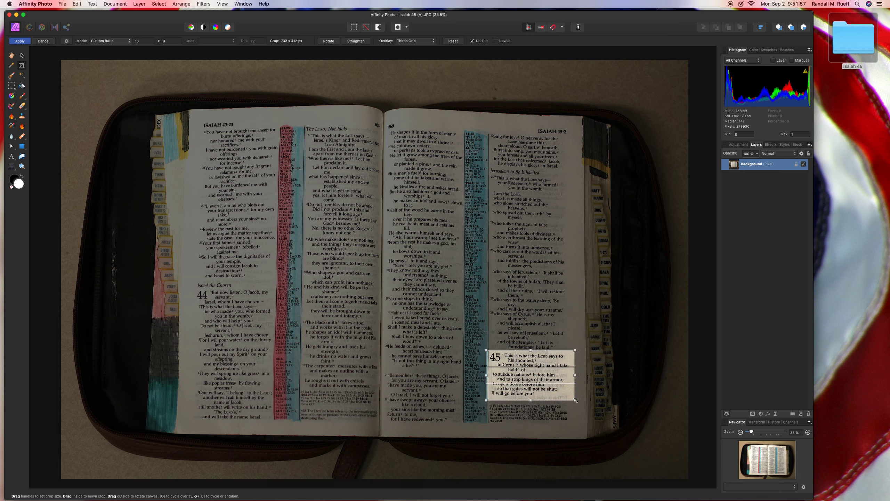
{"action": "left_click_drag", "start_coordinate": [559, 389], "coordinate": [556, 388]}
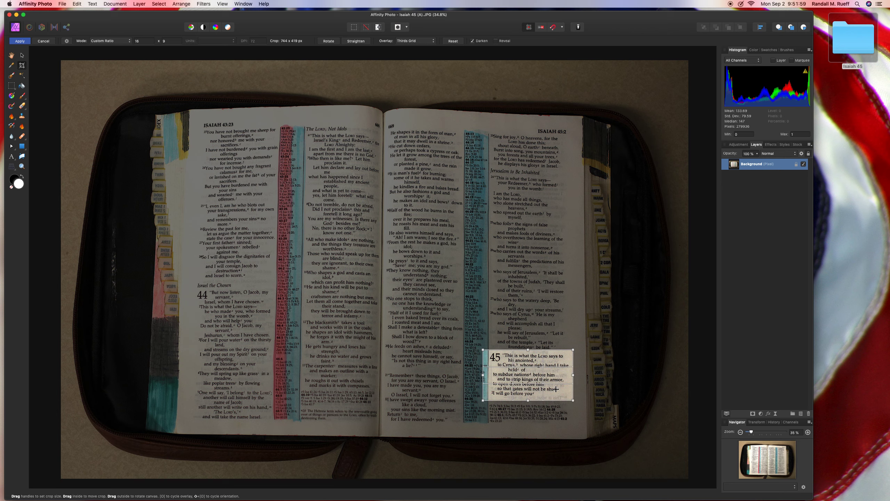
{"action": "key", "text": "Return"}
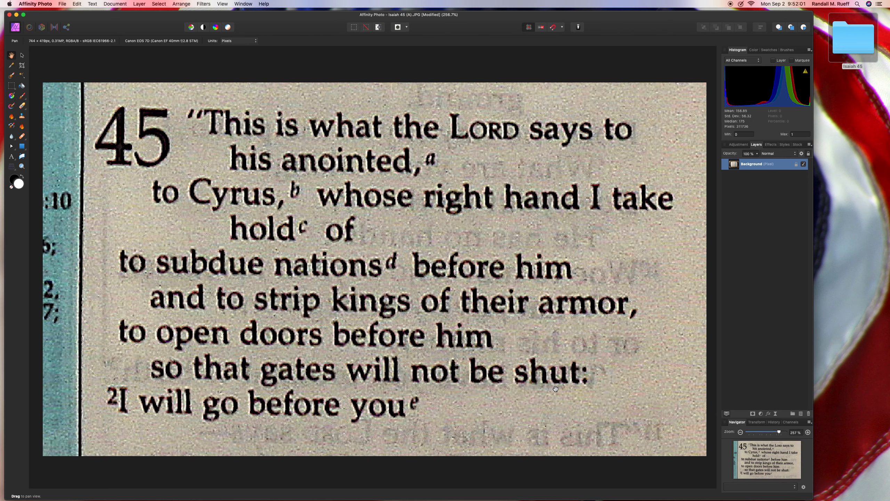
{"action": "key", "text": "super+s"}
{"action": "key", "text": "super+q"}
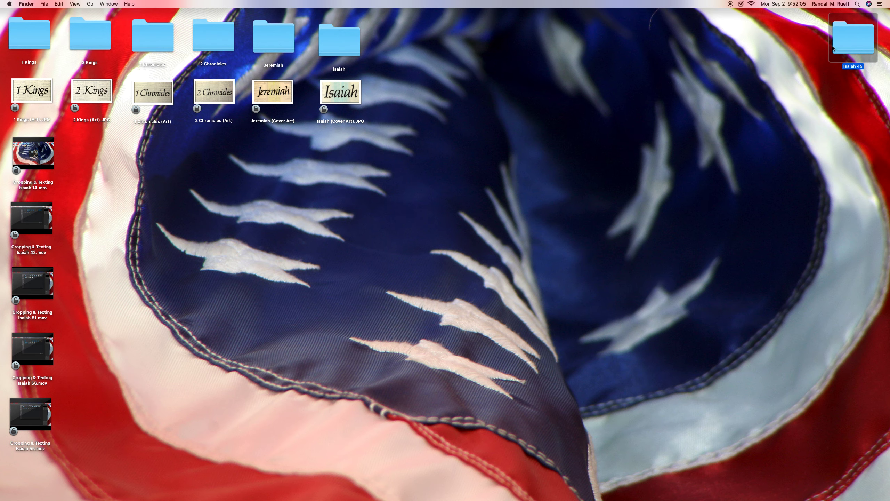
Step: Apply Auto Levels to the Isaiah 45 (A) close-up in Preview and save it
{"action": "double_click", "coordinate": [833, 47]}
{"action": "double_click", "coordinate": [132, 48]}
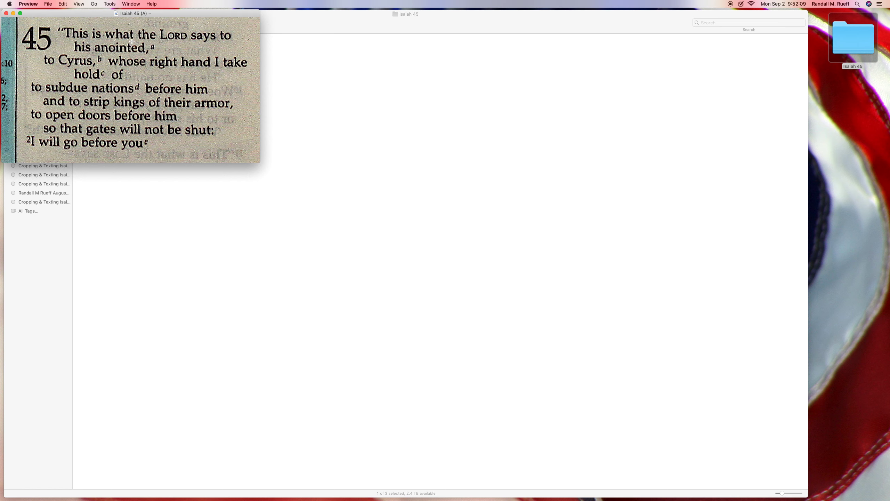
{"action": "left_click", "coordinate": [106, 3]}
{"action": "left_click", "coordinate": [122, 100]}
{"action": "left_click", "coordinate": [837, 236]}
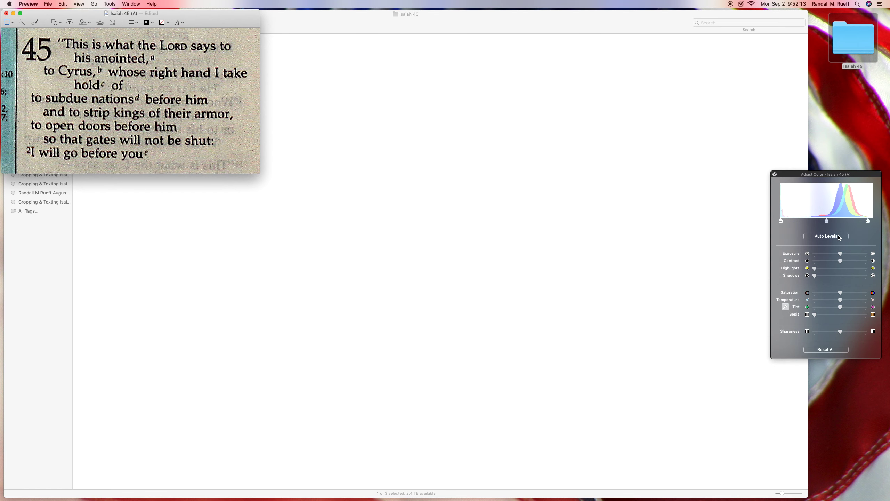
{"action": "key", "text": "super+s"}
{"action": "key", "text": "super+q"}
{"action": "double_click", "coordinate": [164, 49]}
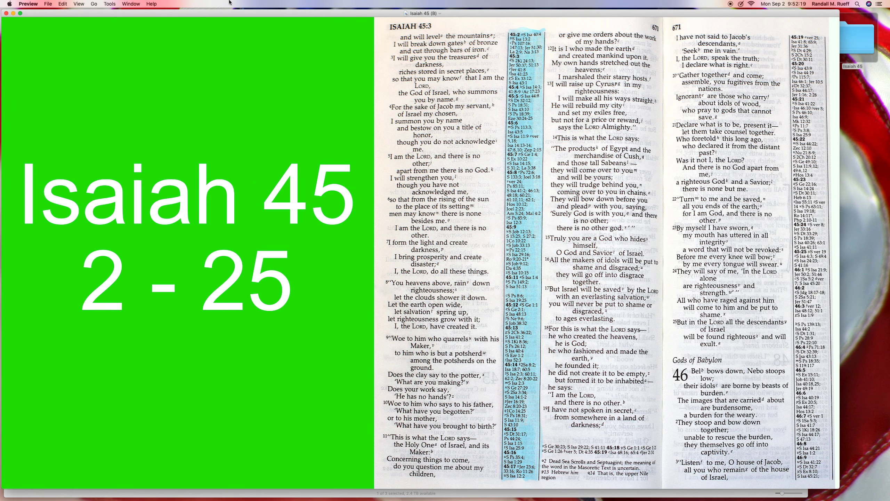
Step: Close Isaiah 45 (B) and check the Isaiah 45 (A) verse close-up
{"action": "left_click_drag", "start_coordinate": [237, 12], "coordinate": [253, 15]}
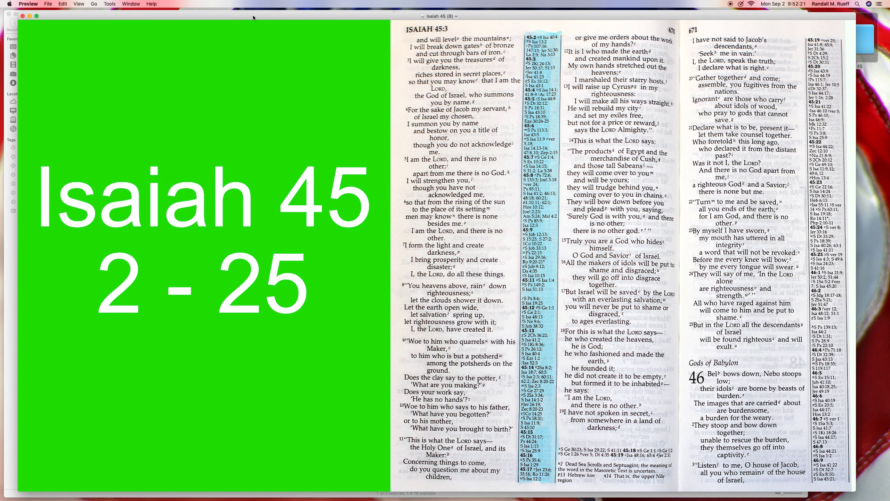
{"action": "left_click", "coordinate": [23, 15]}
{"action": "left_click", "coordinate": [133, 48]}
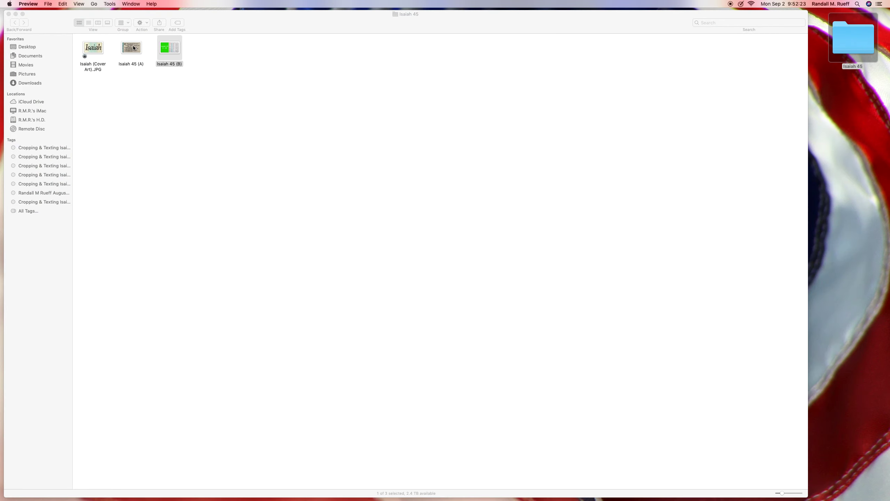
{"action": "double_click", "coordinate": [133, 48]}
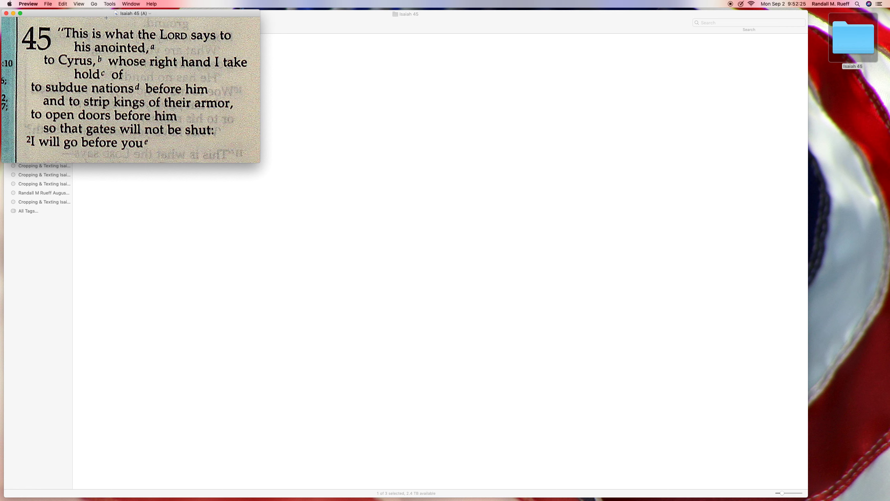
{"action": "left_click_drag", "start_coordinate": [100, 16], "coordinate": [355, 137]}
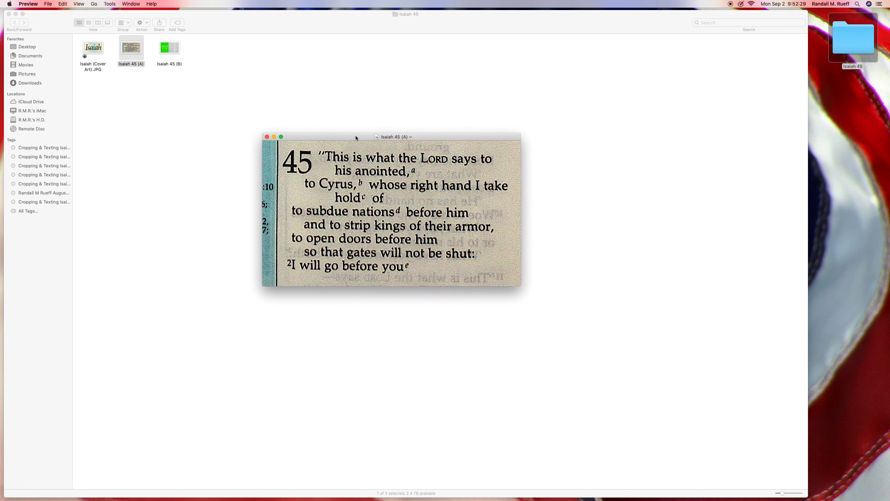
{"action": "left_click", "coordinate": [266, 137]}
Step: Reopen Isaiah 45 (B) in Preview and position its window
{"action": "left_click", "coordinate": [164, 49]}
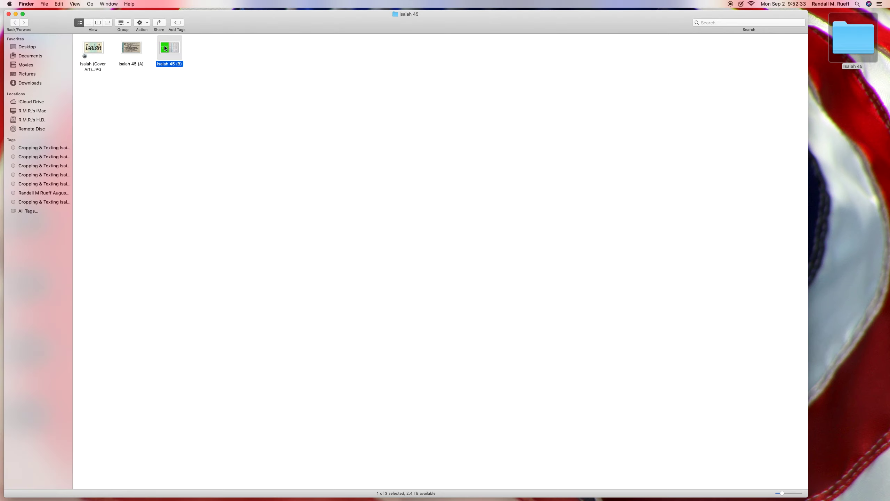
{"action": "double_click", "coordinate": [166, 48]}
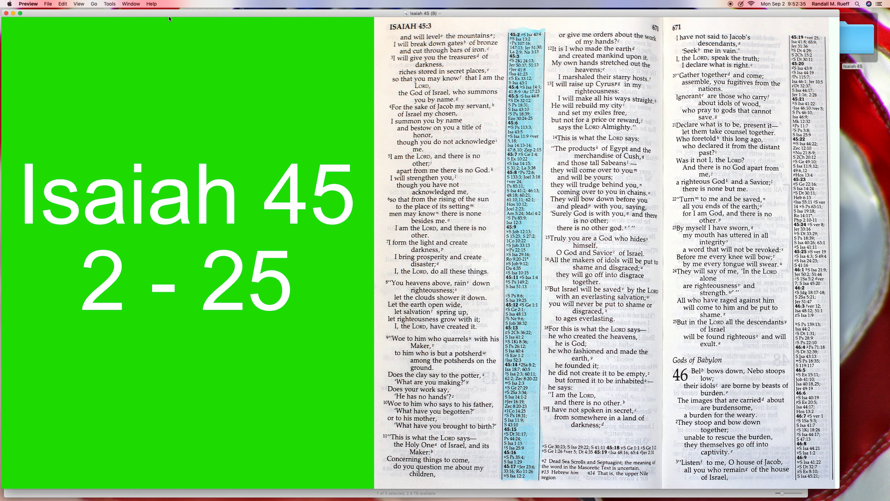
{"action": "left_click_drag", "start_coordinate": [169, 16], "coordinate": [198, 15]}
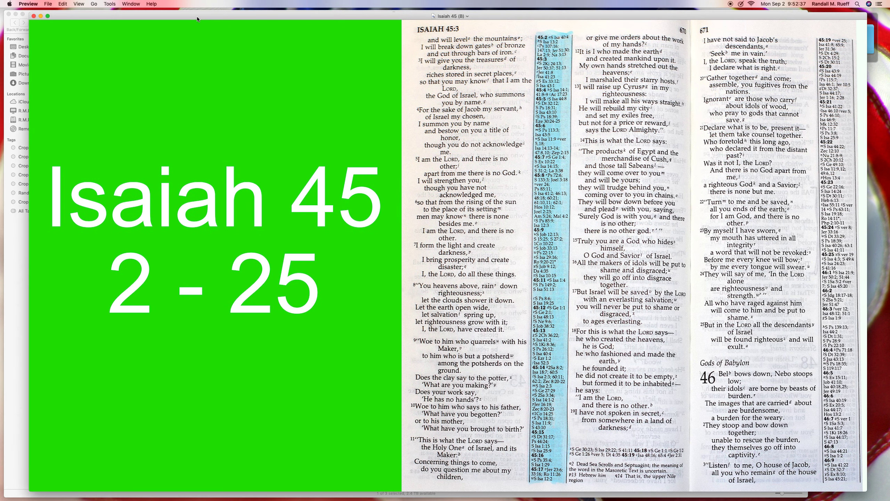
{"action": "left_click_drag", "start_coordinate": [196, 17], "coordinate": [196, 20]}
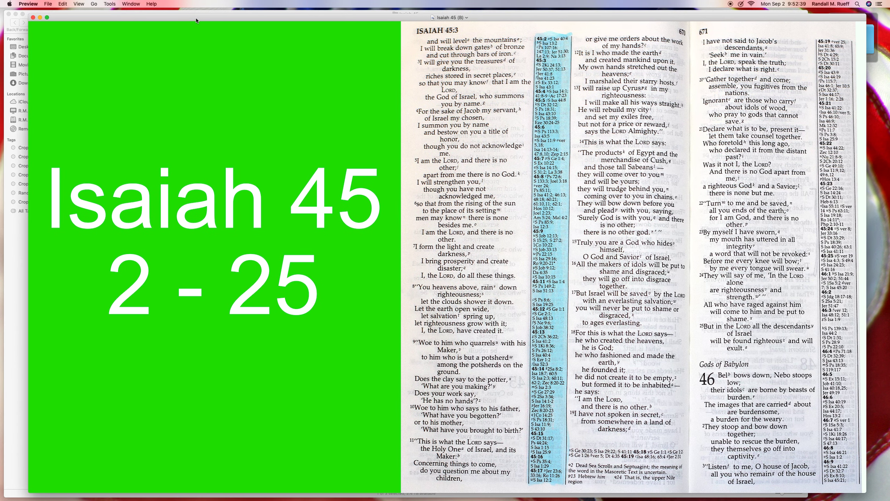